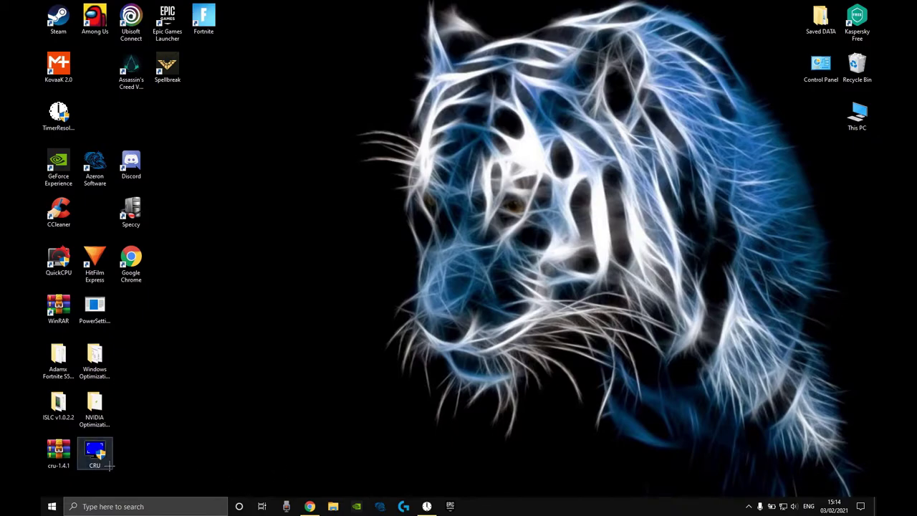
# Open Windows Settings to the System Display page and select display 2
pyautogui.hotkey('alt', 'F9')
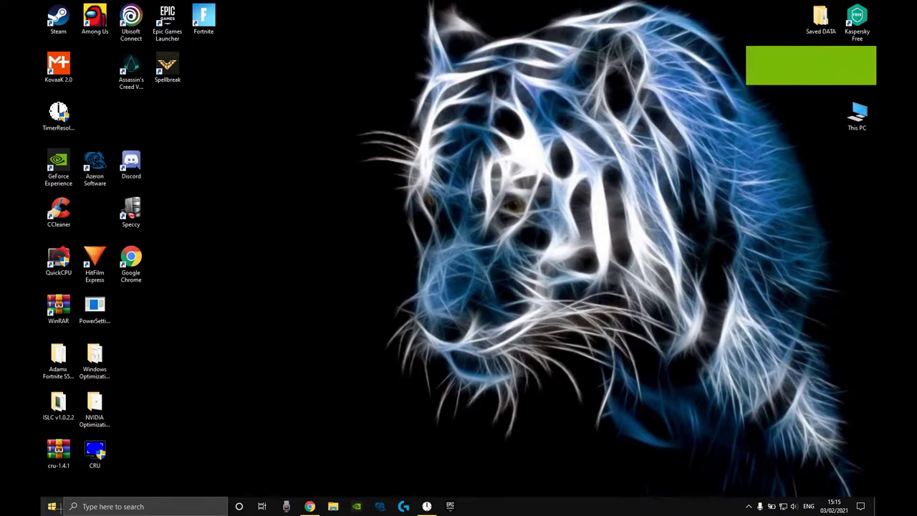
pyautogui.click(52, 506)
pyautogui.click(51, 461)
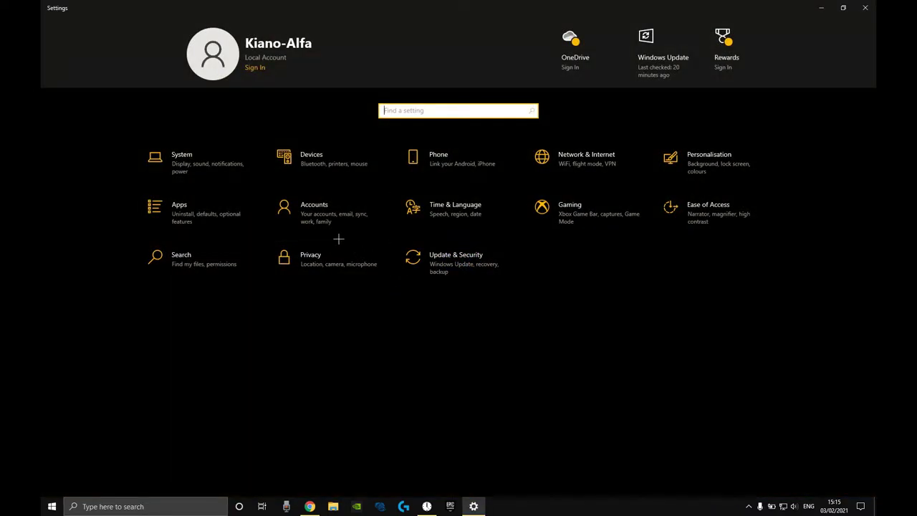
pyautogui.click(203, 175)
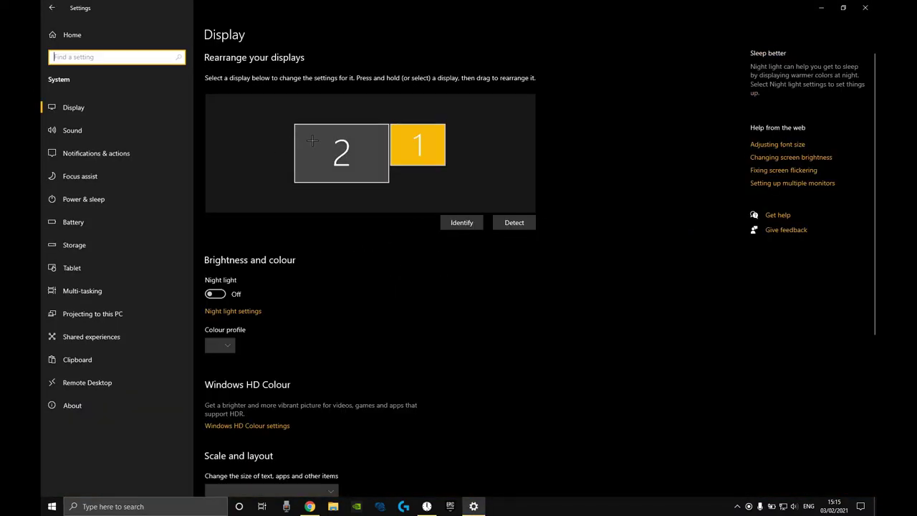
pyautogui.click(345, 151)
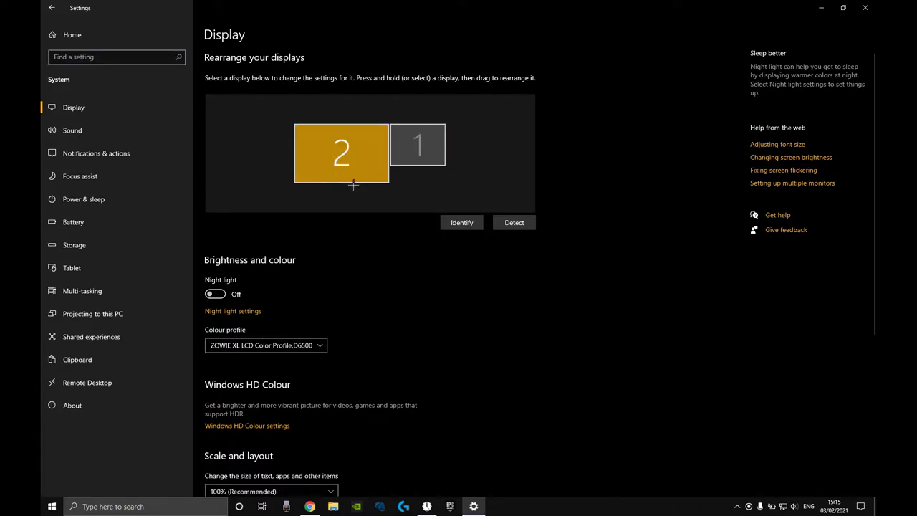
# Glance at the colour profile options, then scroll to display 2's 1750 × 1080 resolution
pyautogui.click(332, 354)
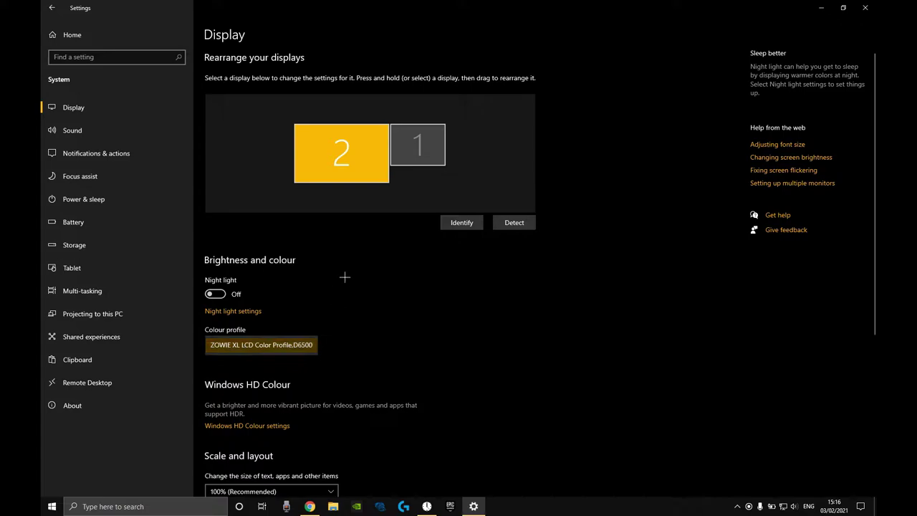
pyautogui.click(450, 315)
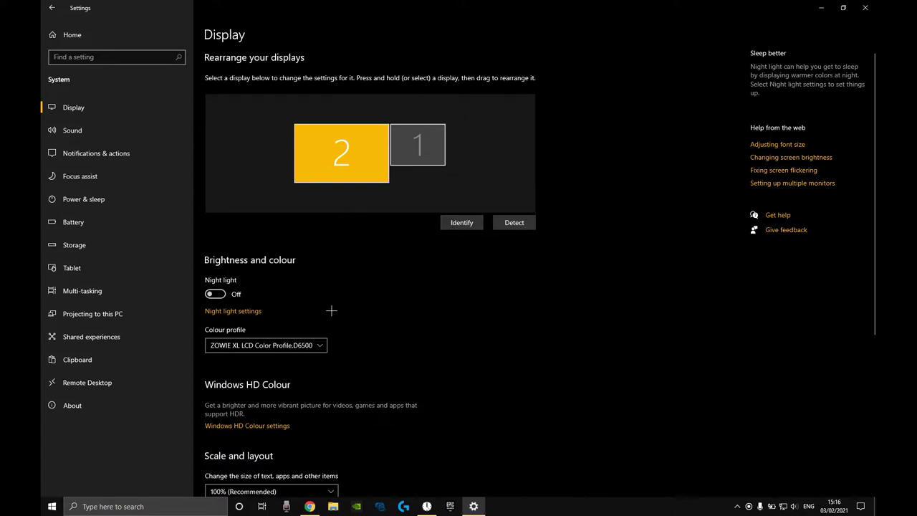
pyautogui.scroll(-1, 331, 310)
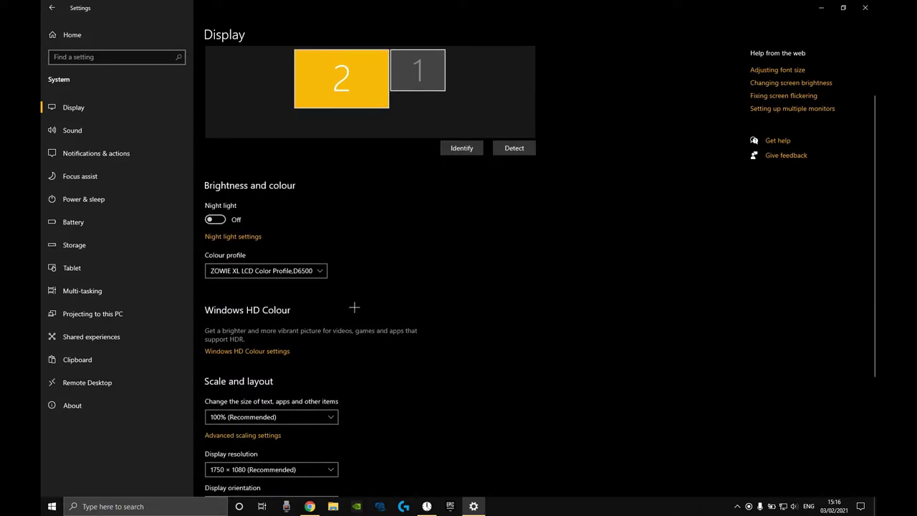
pyautogui.scroll(-2, 368, 306)
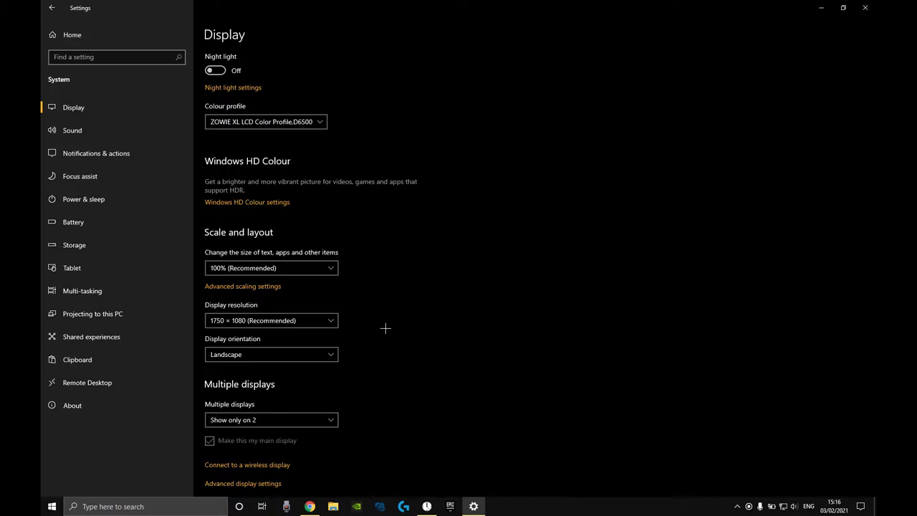
pyautogui.scroll(3, 431, 259)
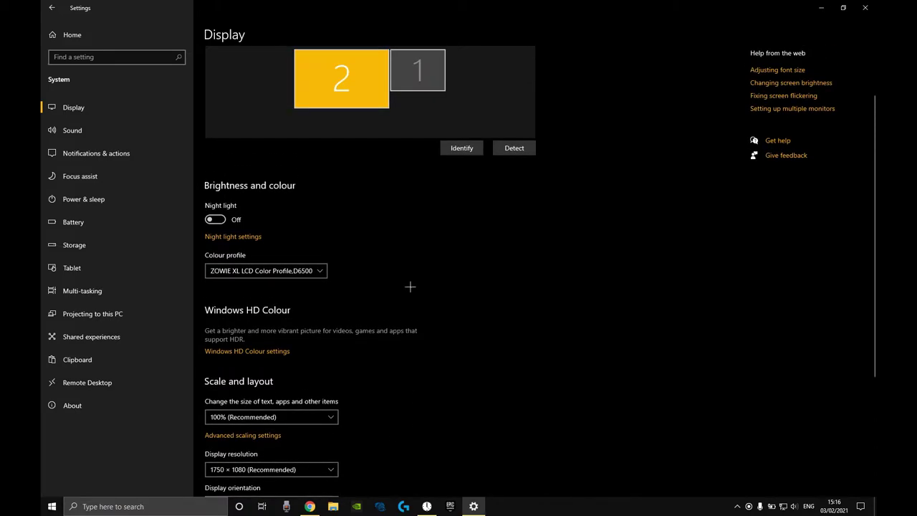
pyautogui.scroll(-4, 348, 354)
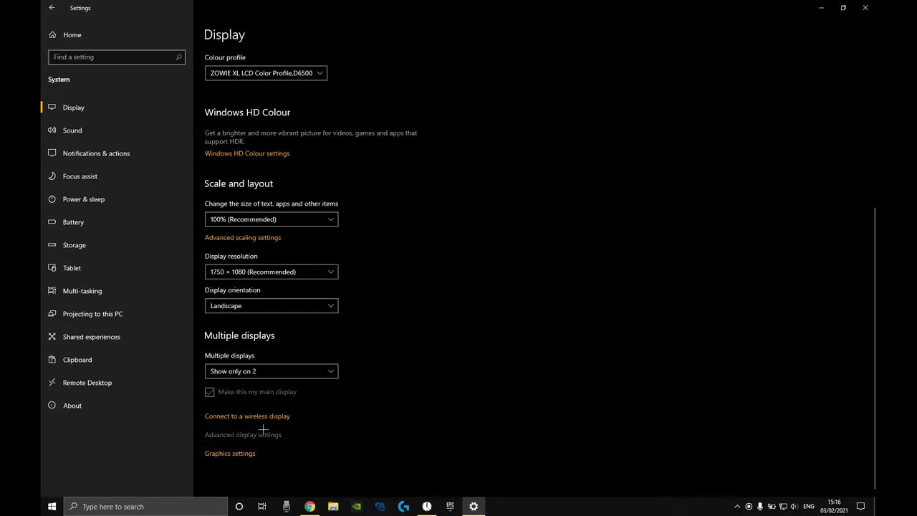
# Open Advanced display settings, then the adapter properties for Display 2's GeForce GTX 1050
pyautogui.click(262, 435)
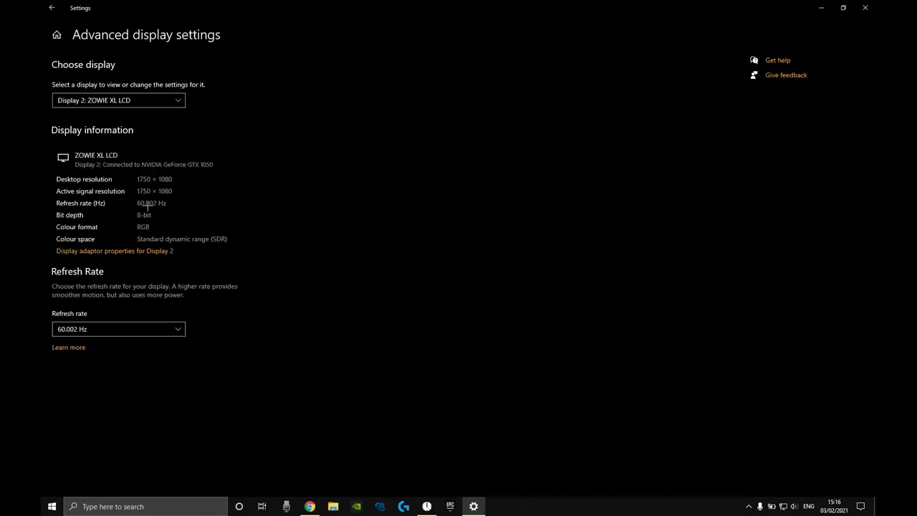
pyautogui.click(52, 8)
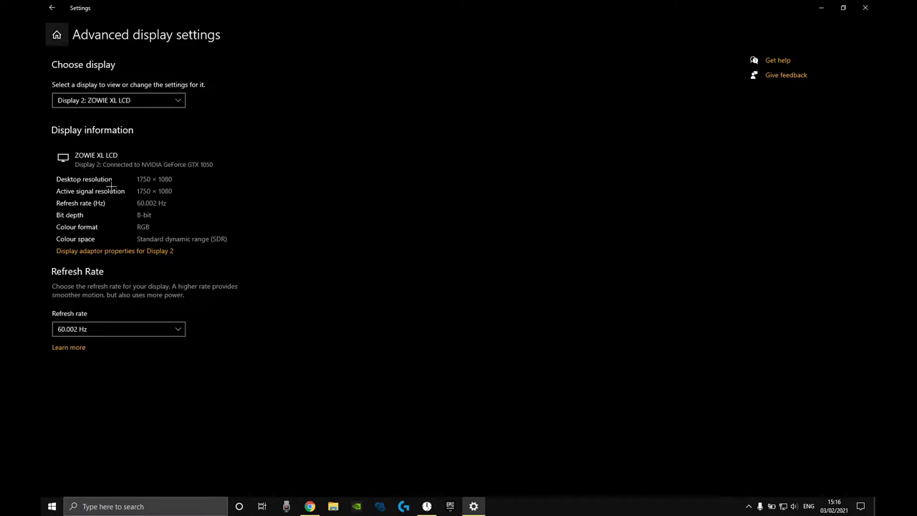
pyautogui.scroll(-5, 301, 466)
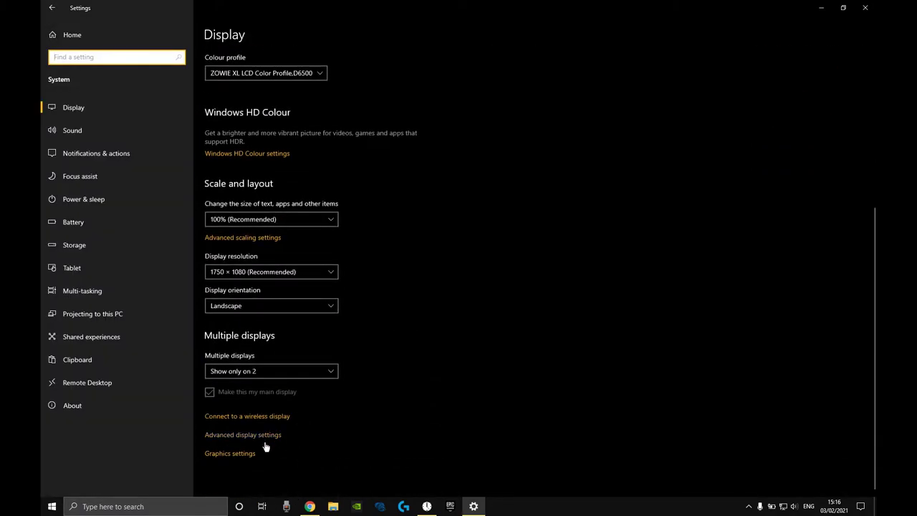
pyautogui.click(262, 436)
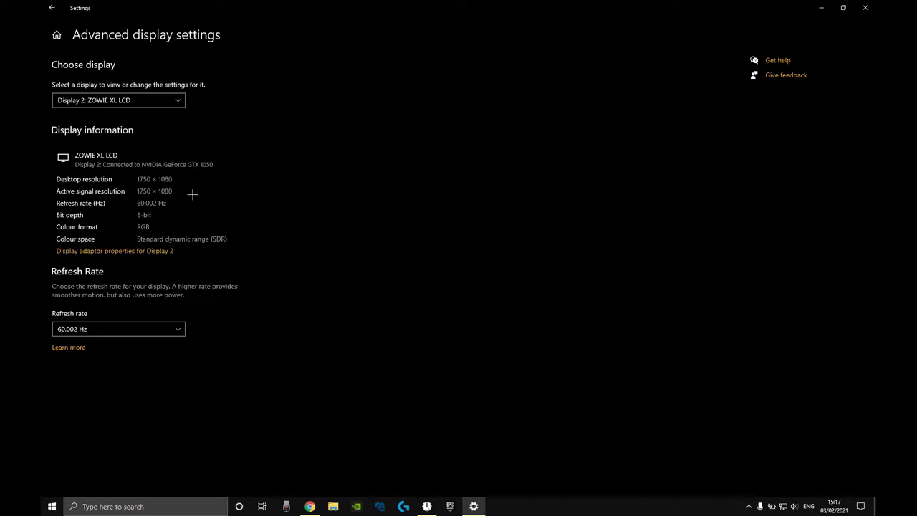
pyautogui.click(173, 256)
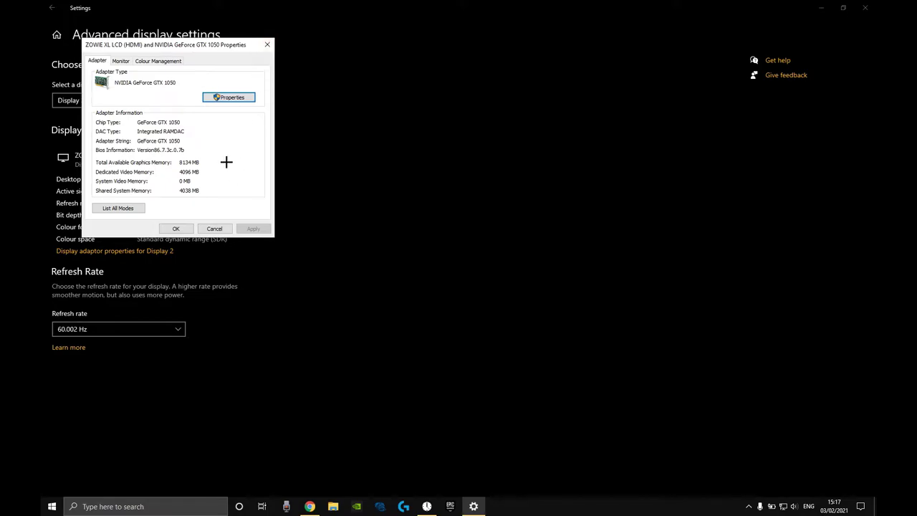
# Close the GeForce GTX 1050 adapter properties dialog, back to Advanced display settings at 60.002 Hz
pyautogui.click(271, 61)
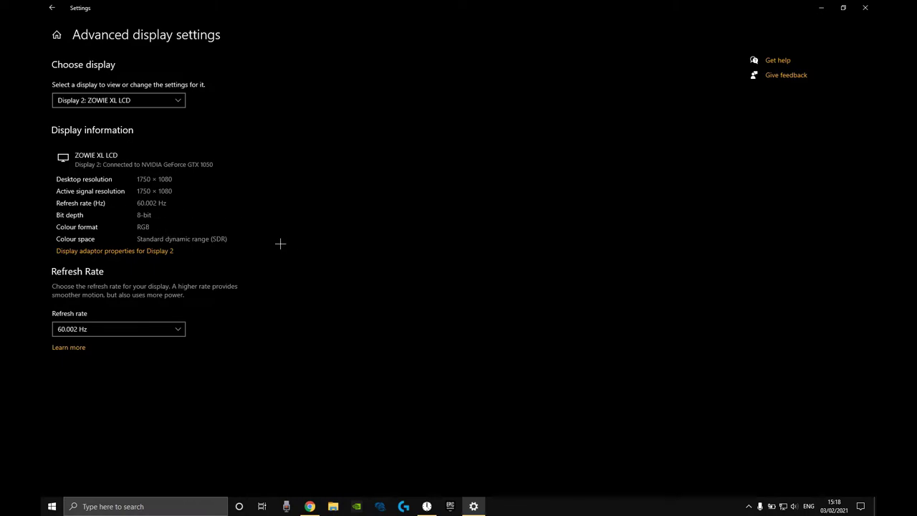
# Return to the Display page, scroll down, and close the Settings window
pyautogui.click(52, 8)
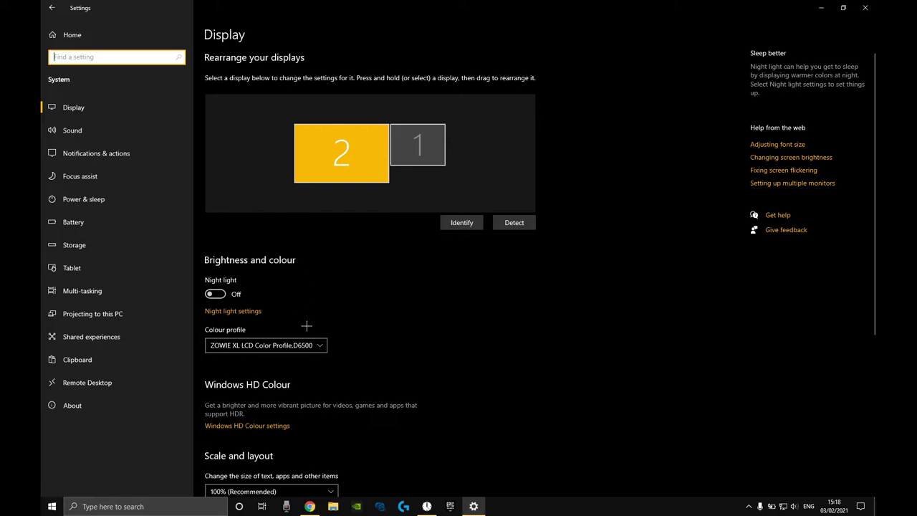
pyautogui.scroll(-5, 305, 354)
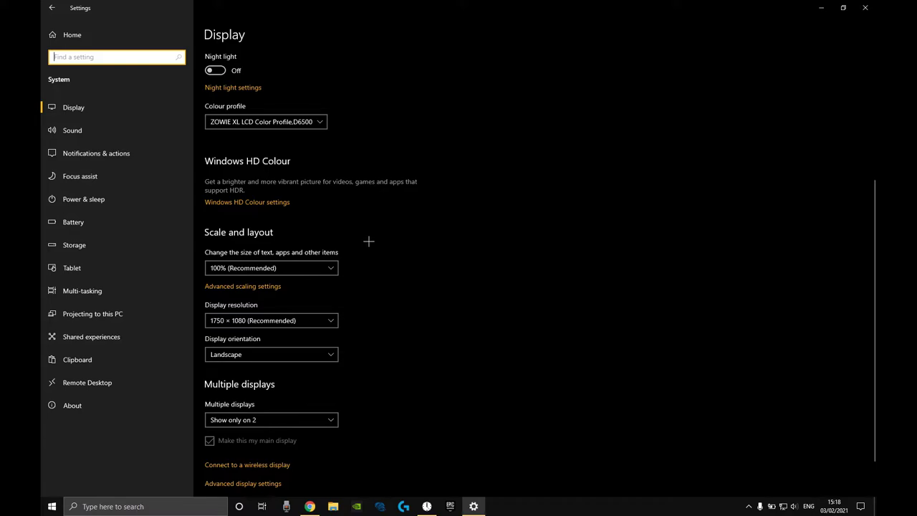
pyautogui.click(866, 14)
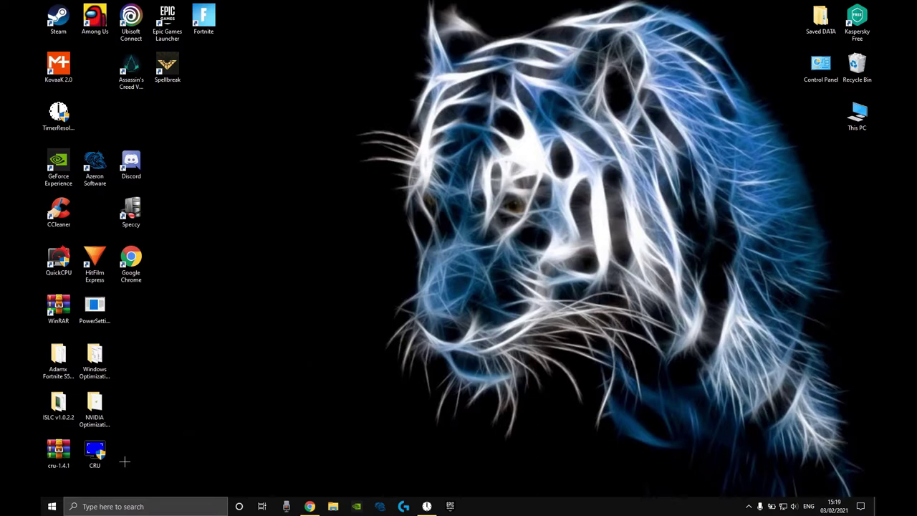
# Restore Chrome, go to LO4D's Custom Resolution Utility download page, then minimize Chrome
pyautogui.click(310, 506)
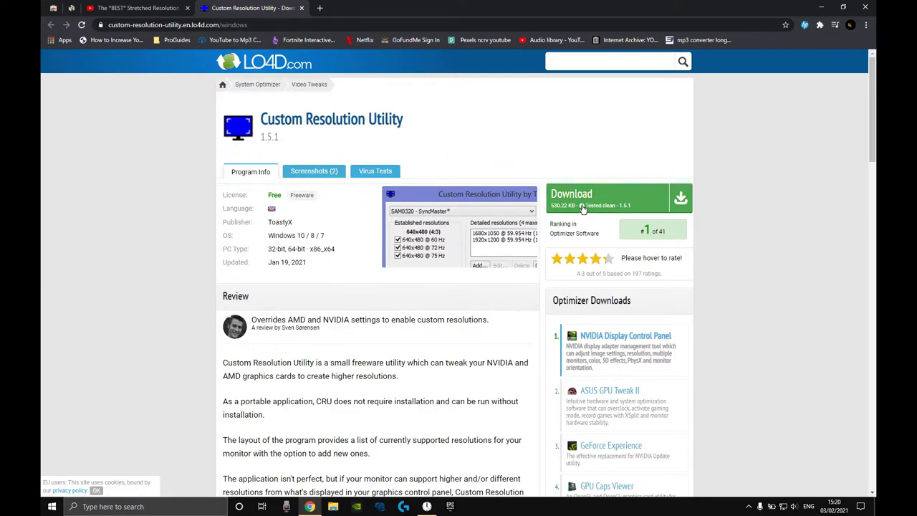
pyautogui.click(607, 206)
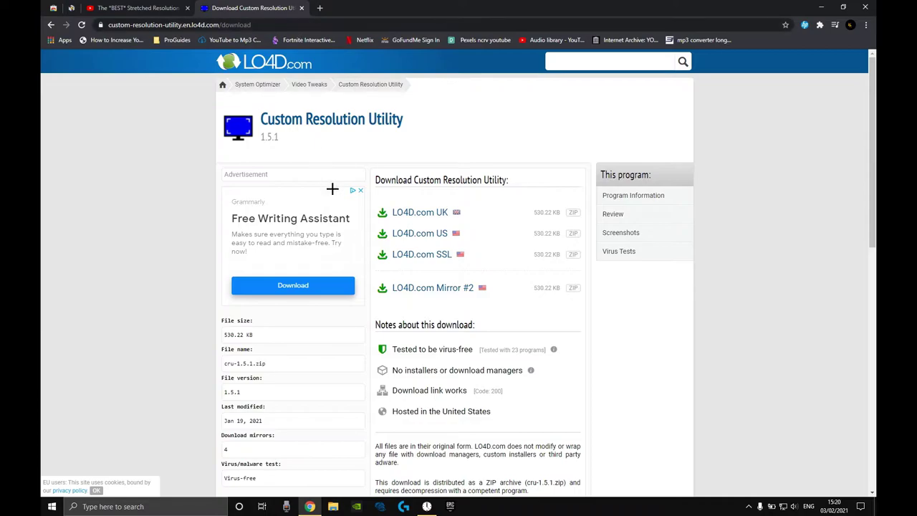
pyautogui.click(822, 9)
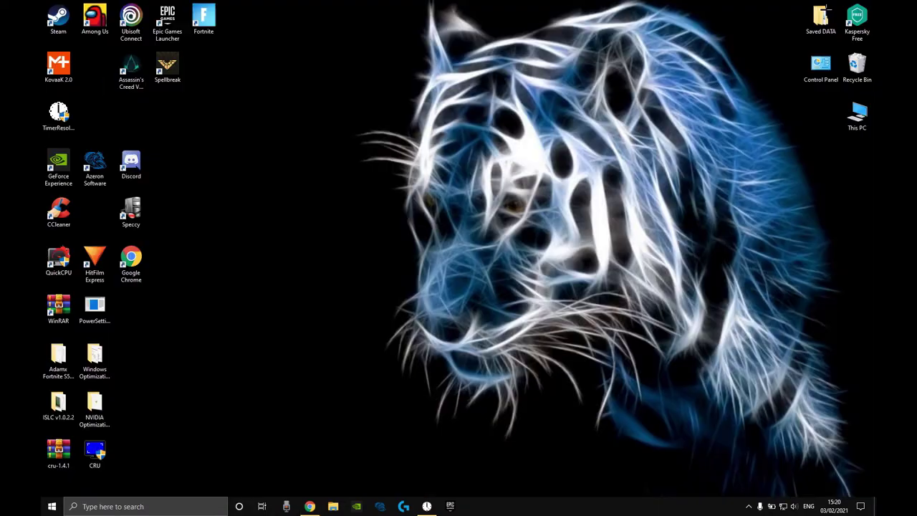
# Launch CRU from the desktop and add a 1750 × 1080 detailed resolution for the ZOWIE XL LCD
pyautogui.doubleClick(102, 457)
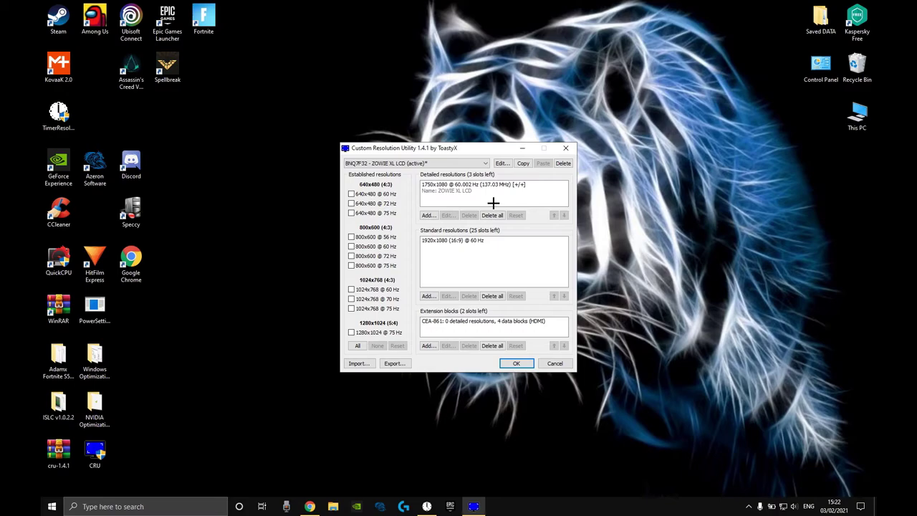
pyautogui.click(428, 216)
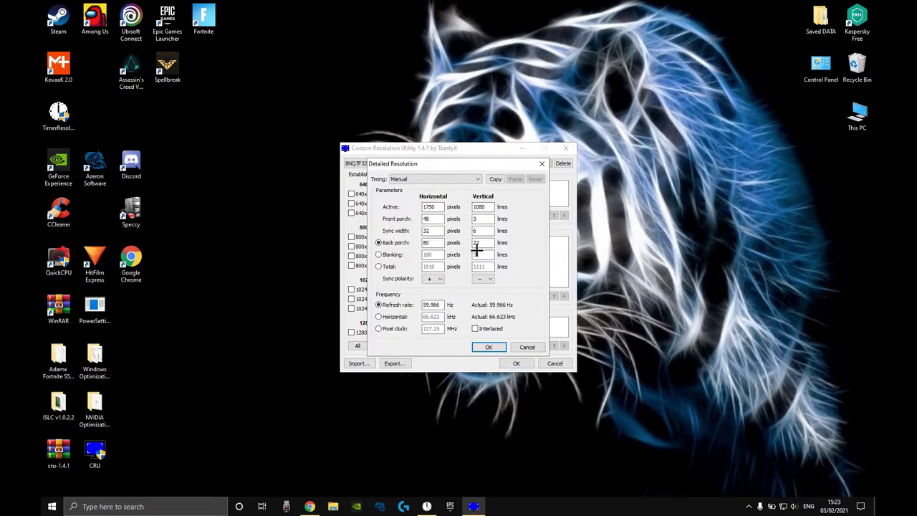
# Confirm the 1750x1080 @ 60.002 Hz detailed resolution with OK to list it
pyautogui.click(549, 170)
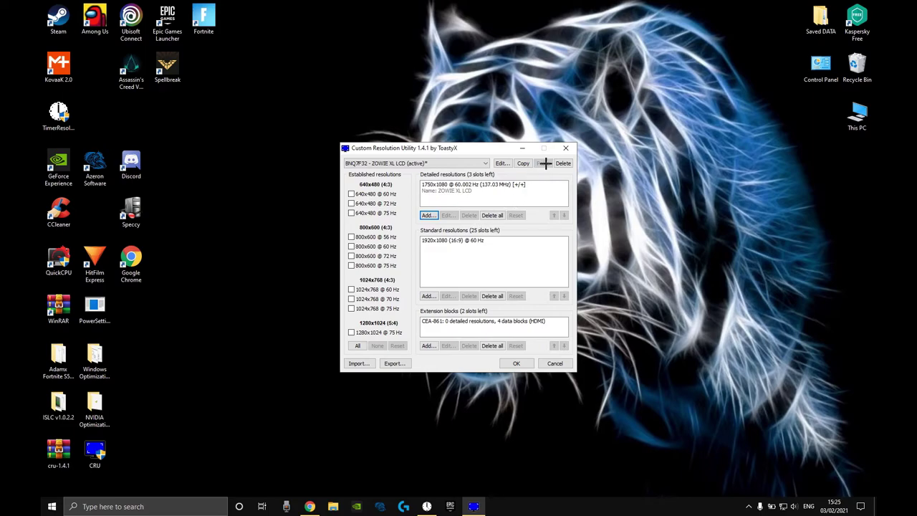
# Minimize CRU and open NVIDIA Control Panel, maximized on Adjust Desktop Size and Position
pyautogui.click(522, 148)
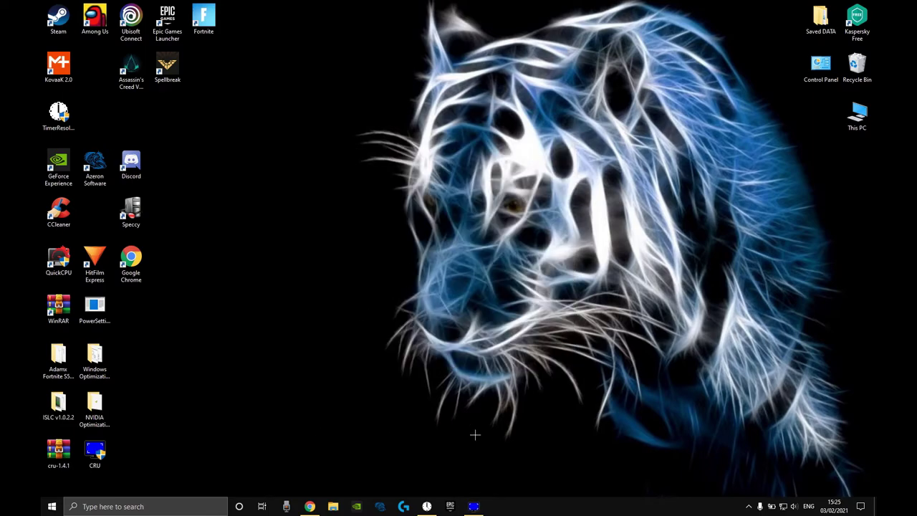
pyautogui.rightClick(606, 373)
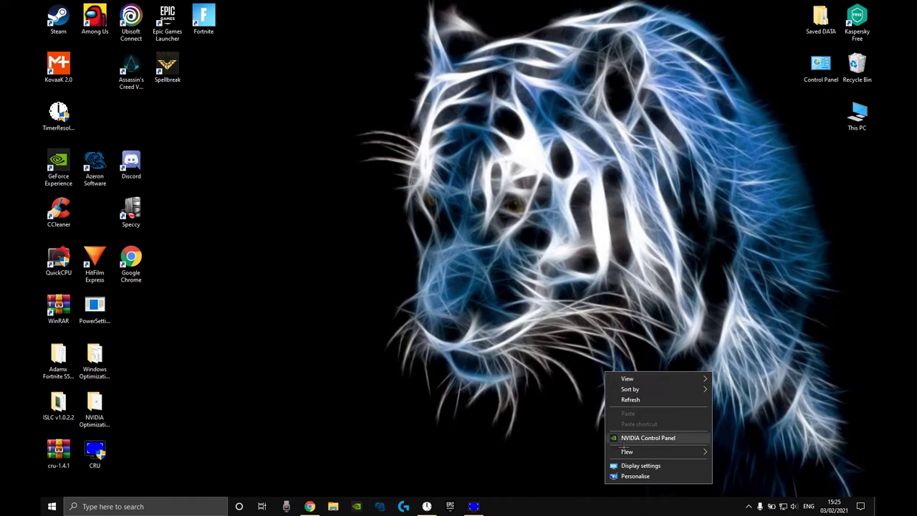
pyautogui.click(623, 440)
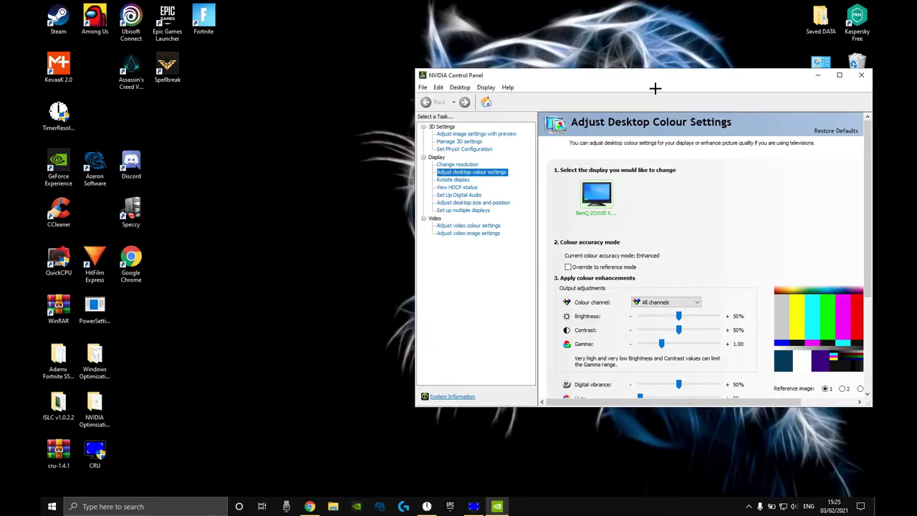
pyautogui.moveTo(654, 88); pyautogui.dragTo(493, 96)
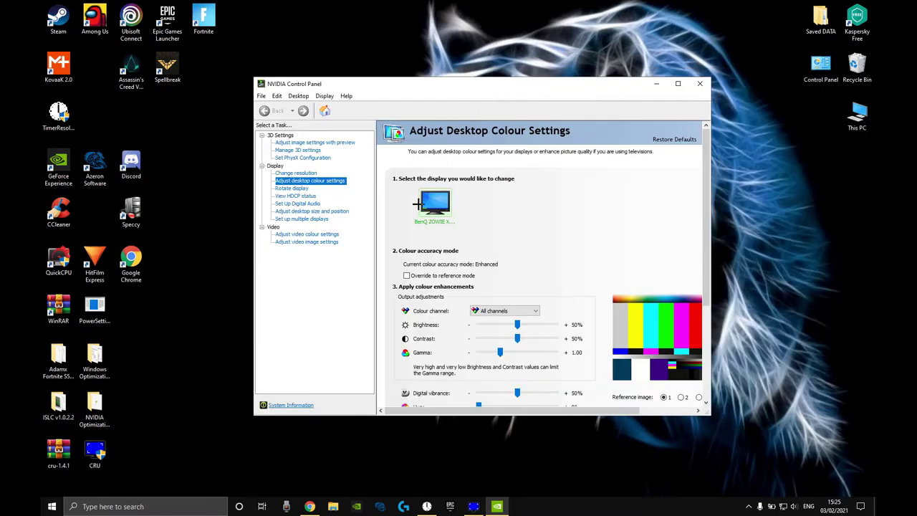
pyautogui.click(301, 218)
pyautogui.click(301, 213)
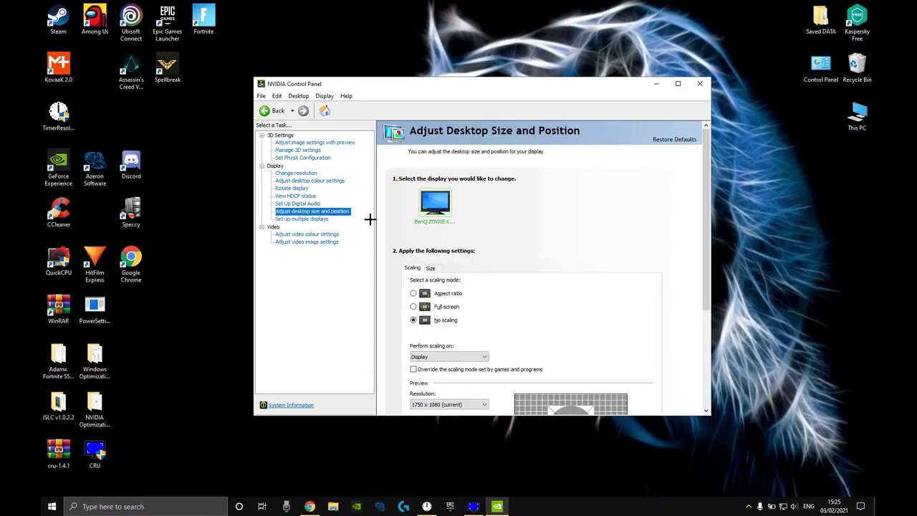
pyautogui.click(678, 83)
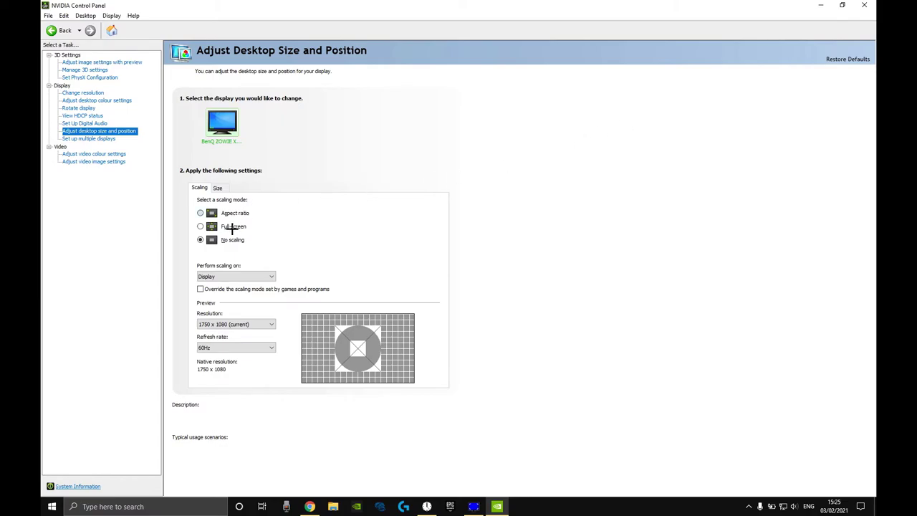
# Keep No scaling with scaling performed on Display at 1750 × 1080, 60Hz
pyautogui.moveTo(208, 247)
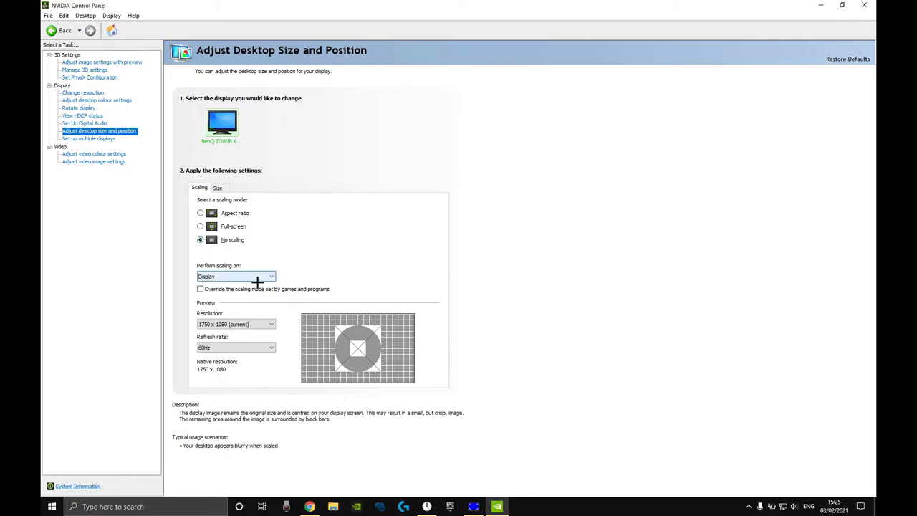
pyautogui.moveTo(224, 284)
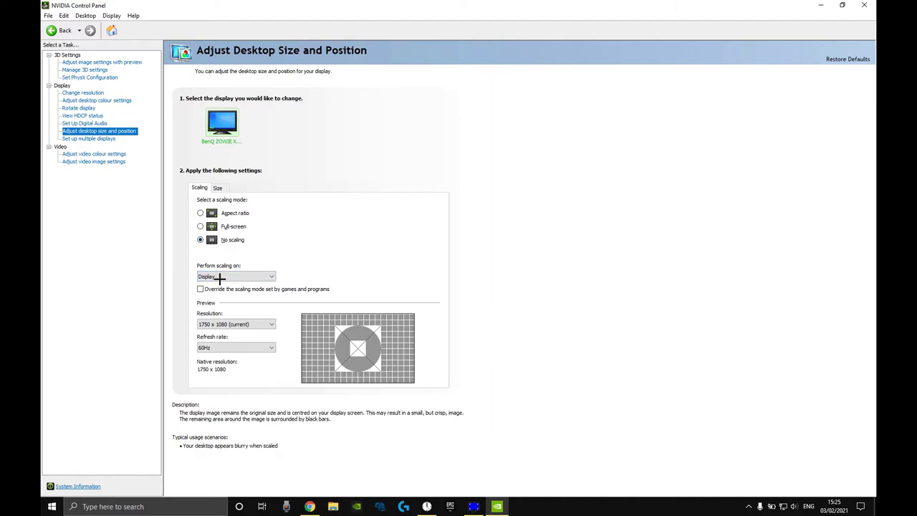
pyautogui.click(274, 279)
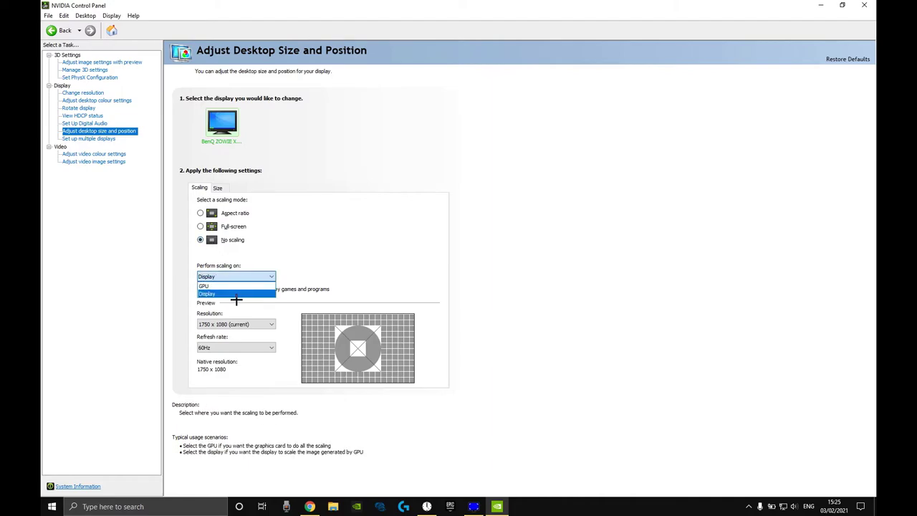
pyautogui.click(274, 296)
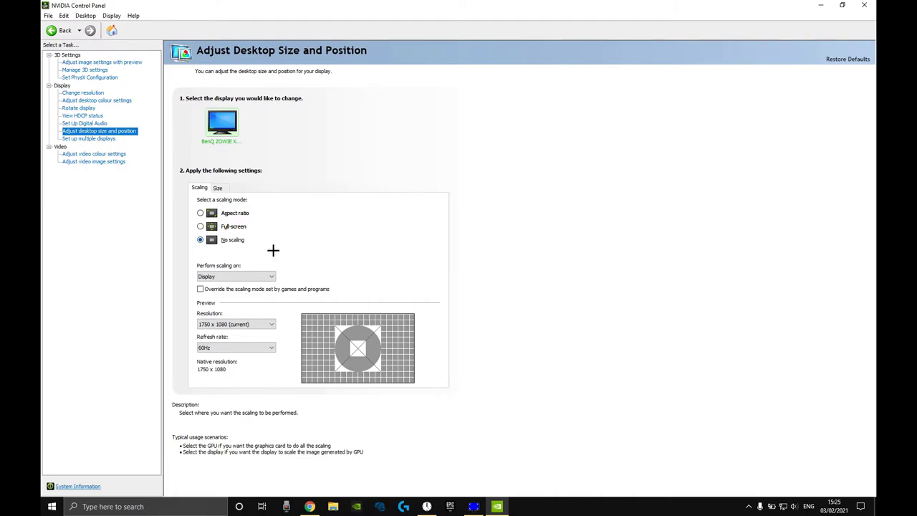
pyautogui.moveTo(273, 250)
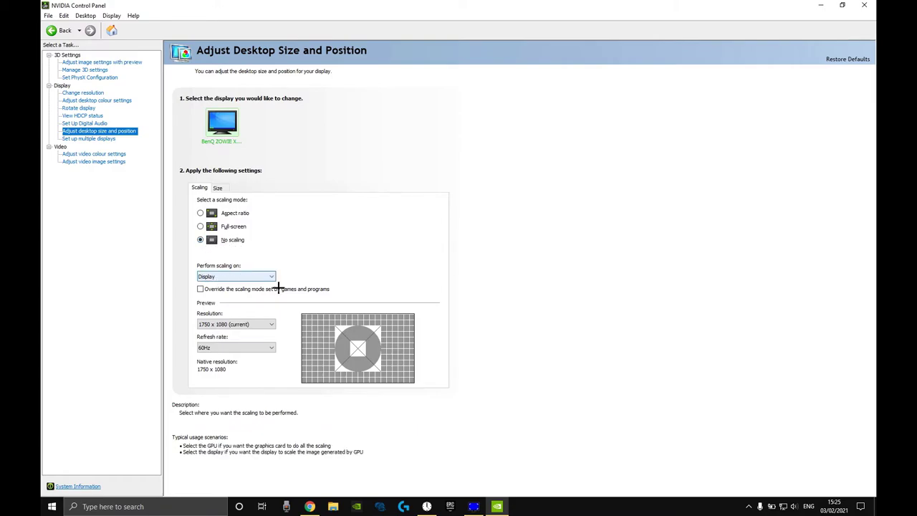
# Minimize the NVIDIA panel, check display 2's advanced settings show 1750 × 1080 at 60.002 Hz, then close Settings
pyautogui.click(822, 7)
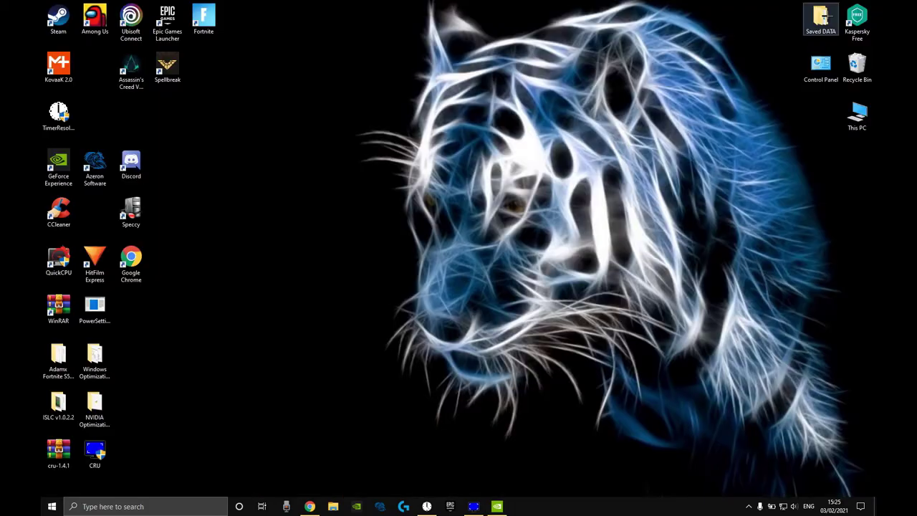
pyautogui.click(50, 507)
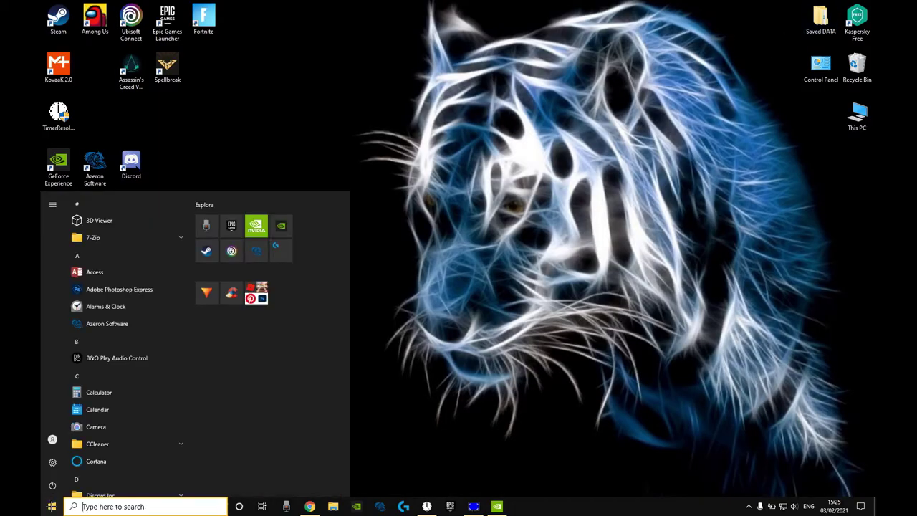
pyautogui.click(51, 462)
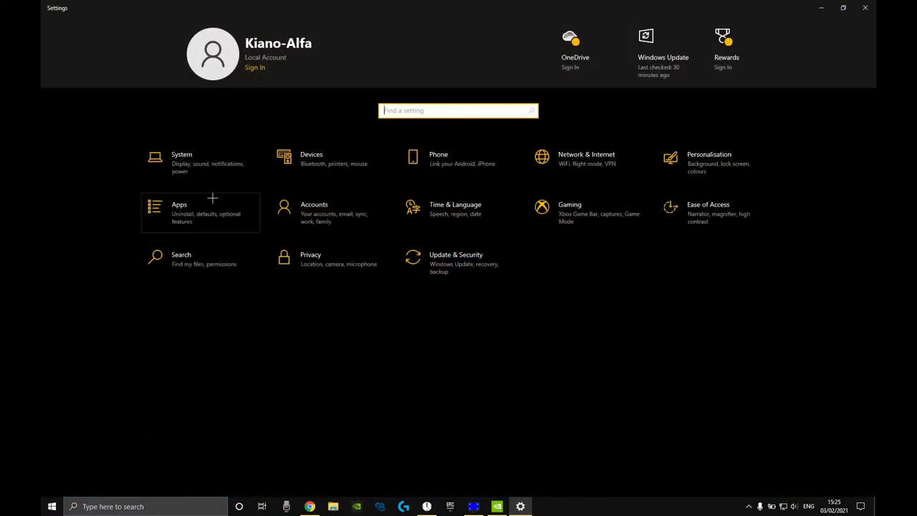
pyautogui.click(210, 174)
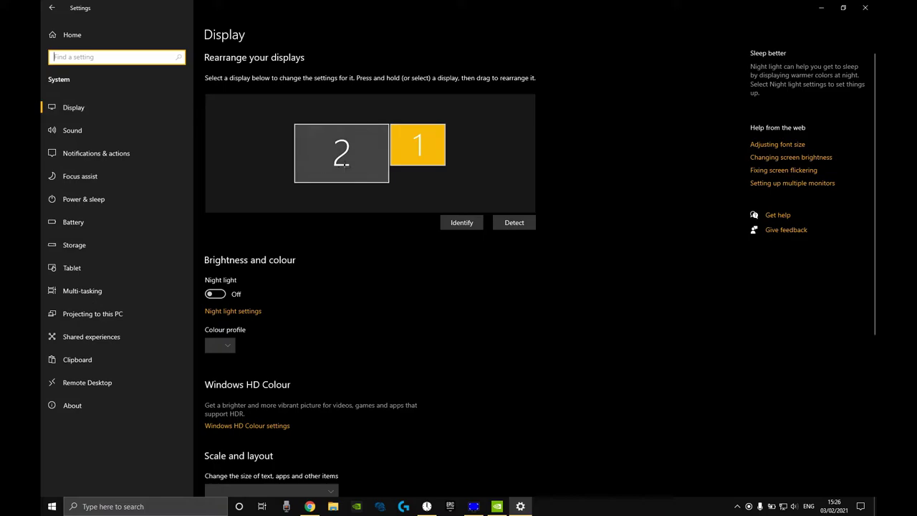
pyautogui.click(326, 164)
pyautogui.scroll(-5, 333, 323)
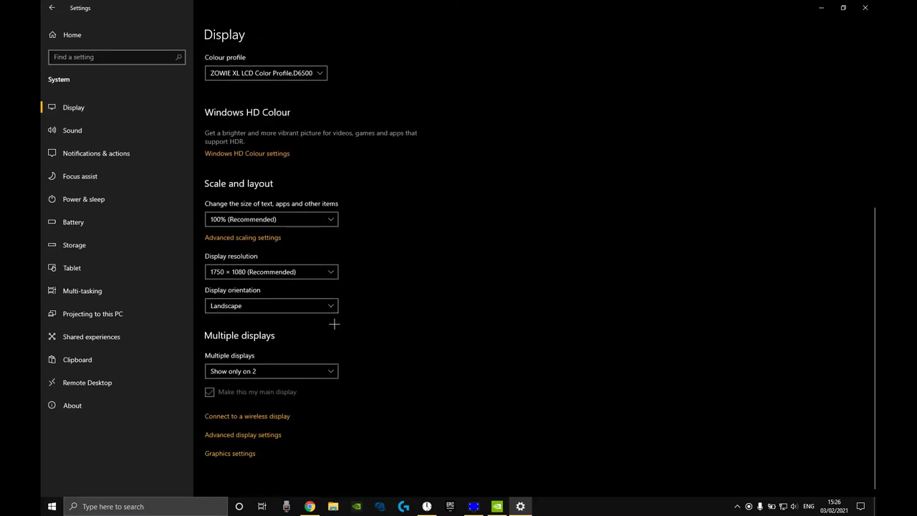
pyautogui.click(271, 438)
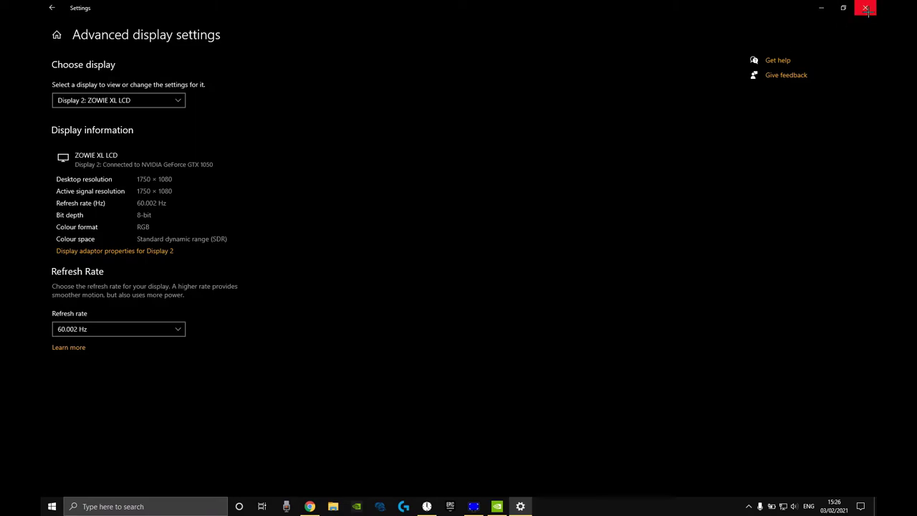
pyautogui.click(865, 8)
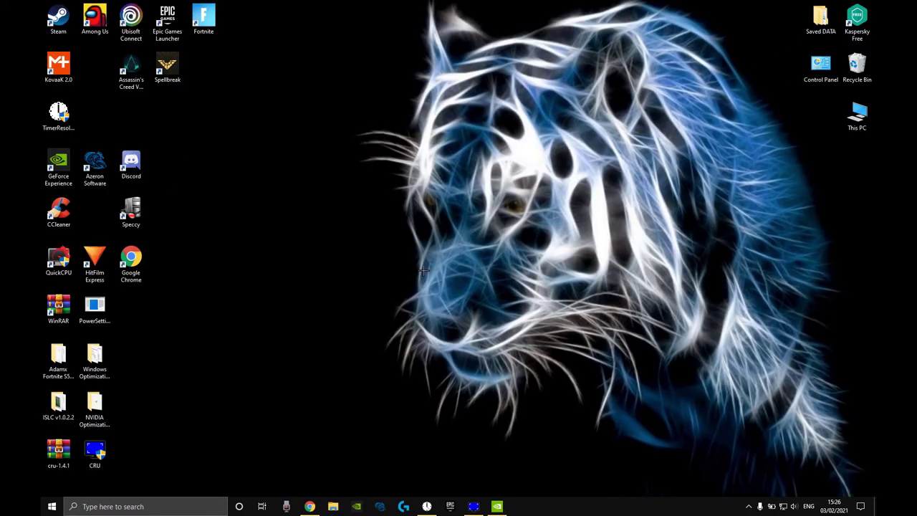
# Restore and close NVIDIA Control Panel, then restore and close Custom Resolution Utility
pyautogui.moveTo(496, 506)
pyautogui.click(486, 476)
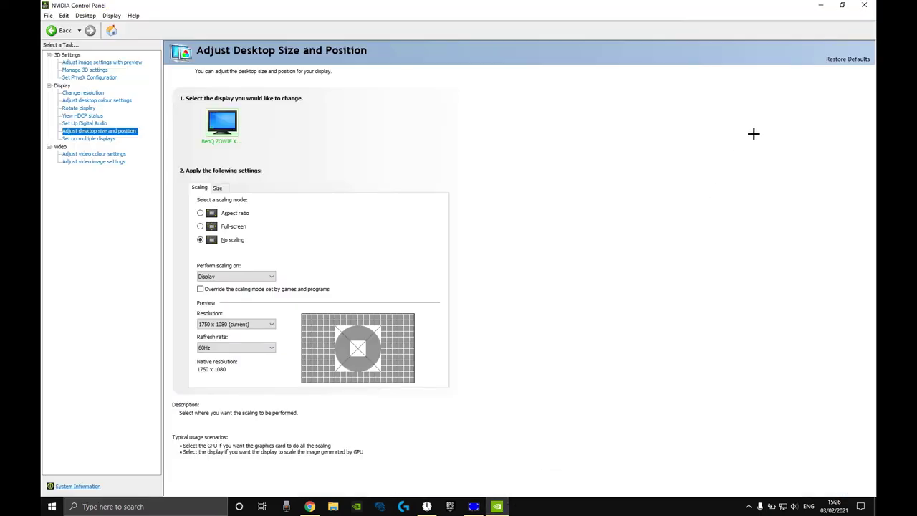
pyautogui.click(866, 6)
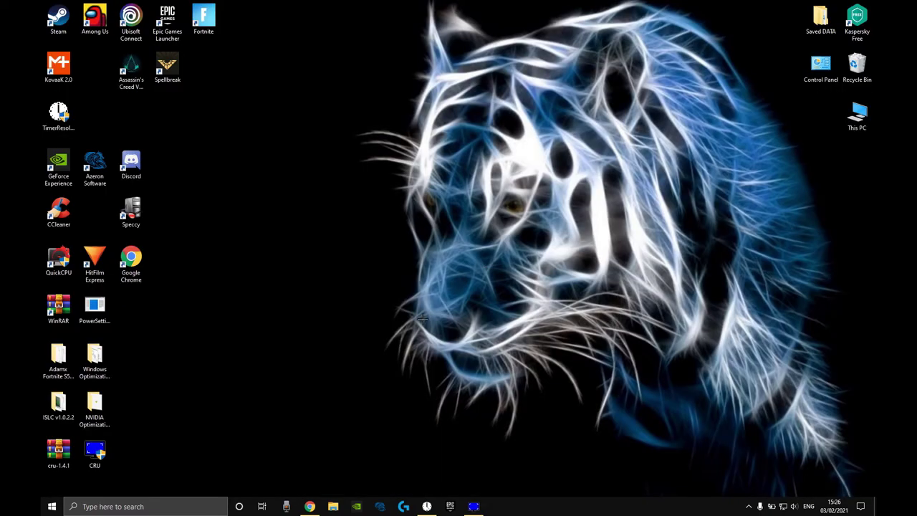
pyautogui.click(474, 506)
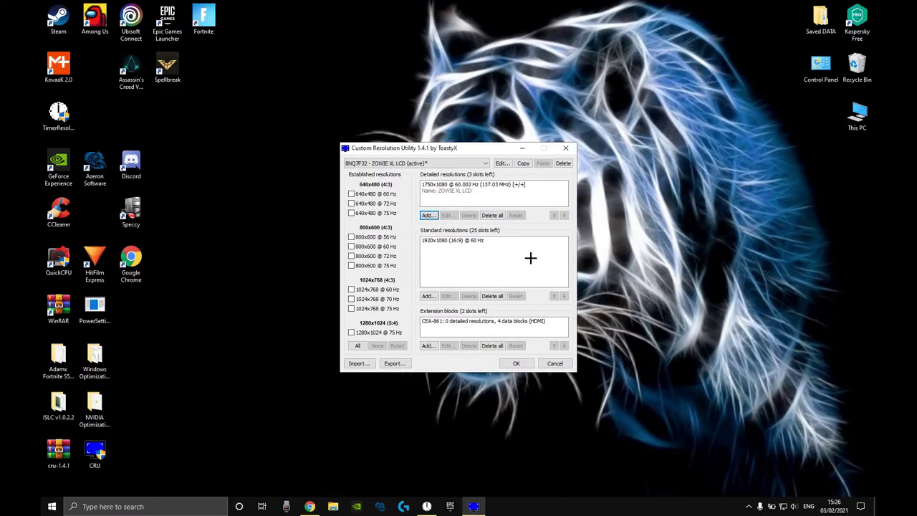
pyautogui.click(565, 150)
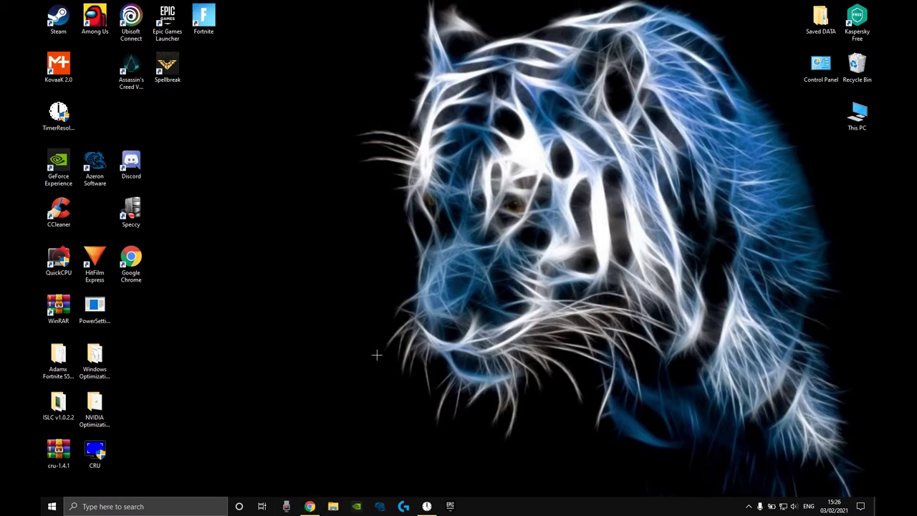
# Go from %localappdata% into FortniteGame\Saved\Config\WindowsClient
pyautogui.press('super+r')
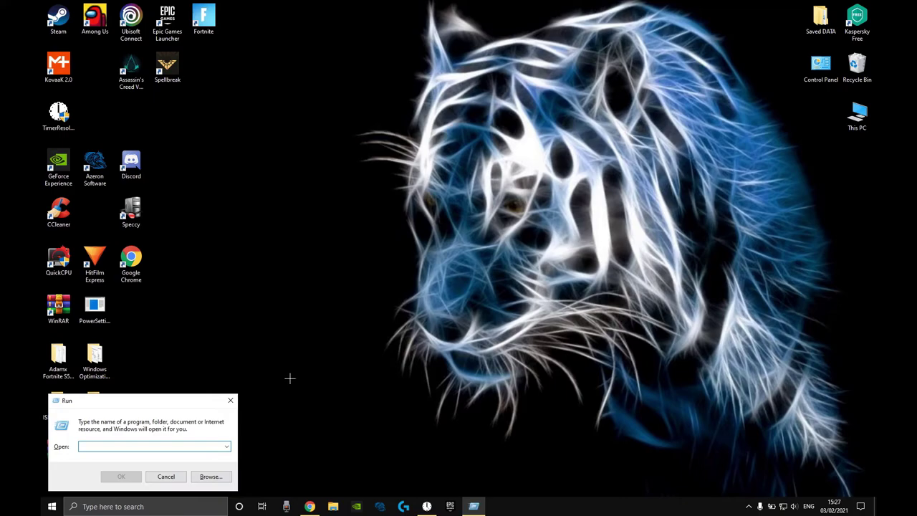
pyautogui.write('%localappdata%')
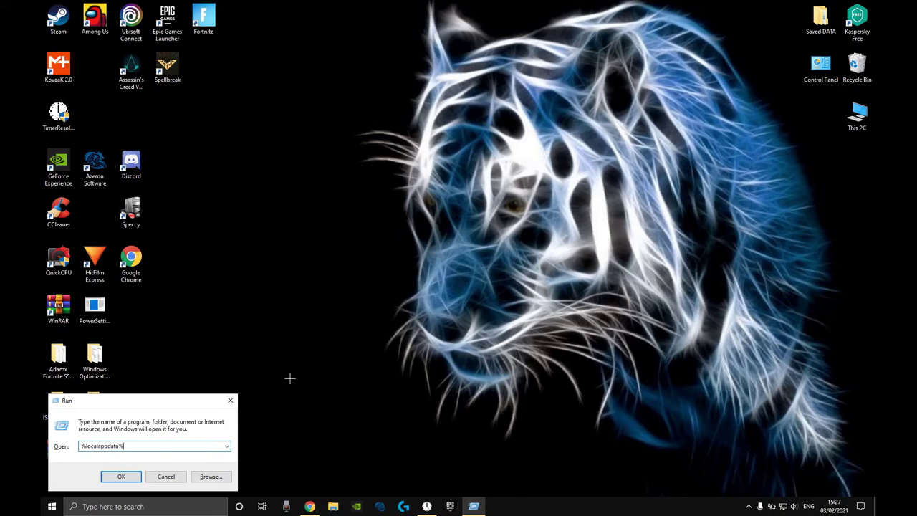
pyautogui.press('Return')
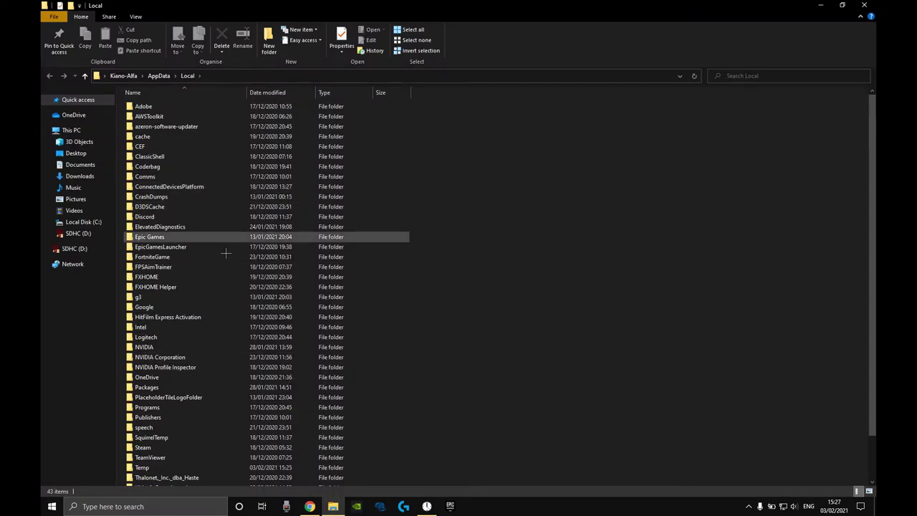
pyautogui.doubleClick(176, 238)
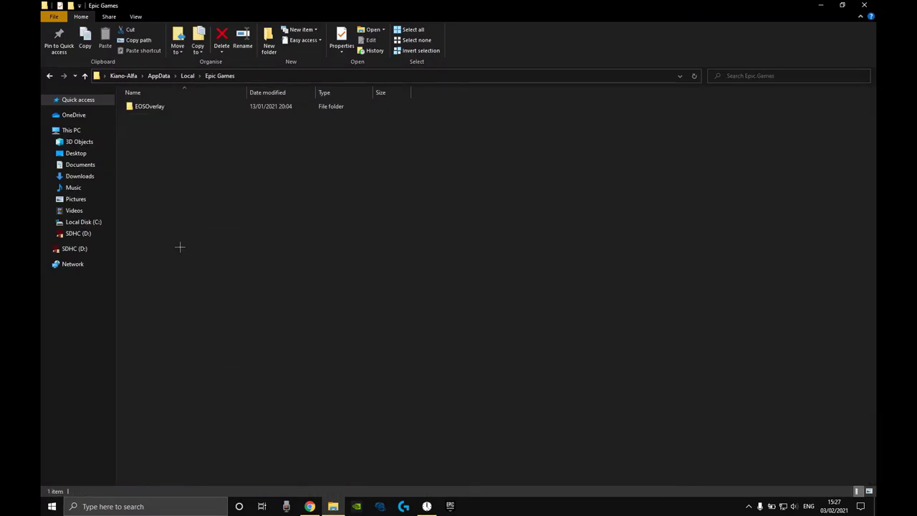
pyautogui.click(49, 76)
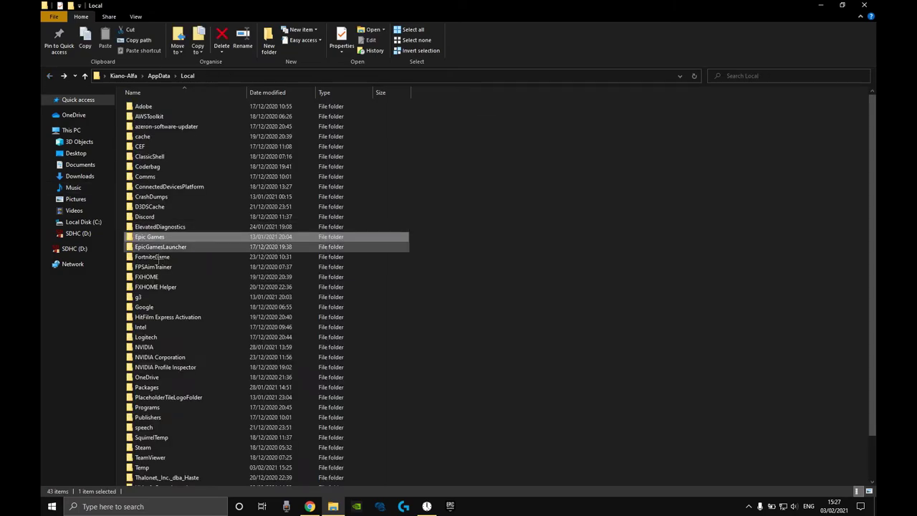
pyautogui.doubleClick(154, 256)
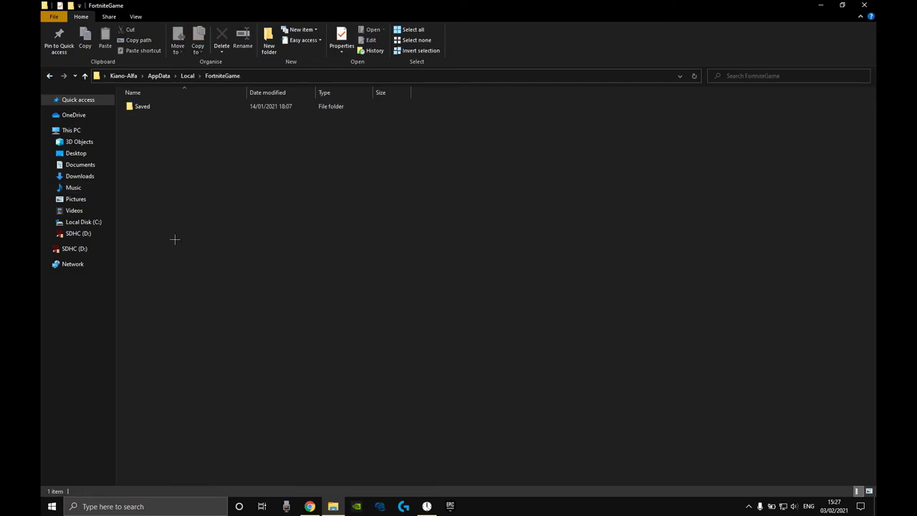
pyautogui.doubleClick(154, 107)
pyautogui.doubleClick(154, 117)
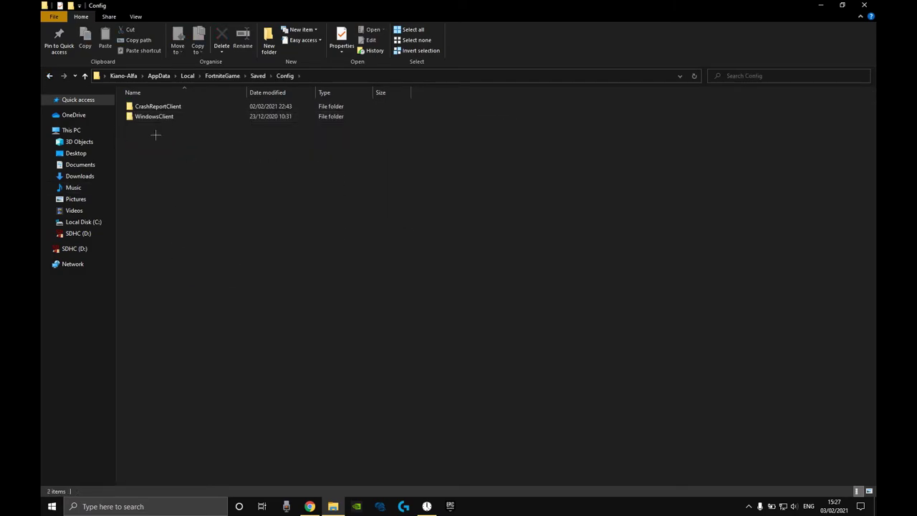
pyautogui.doubleClick(160, 119)
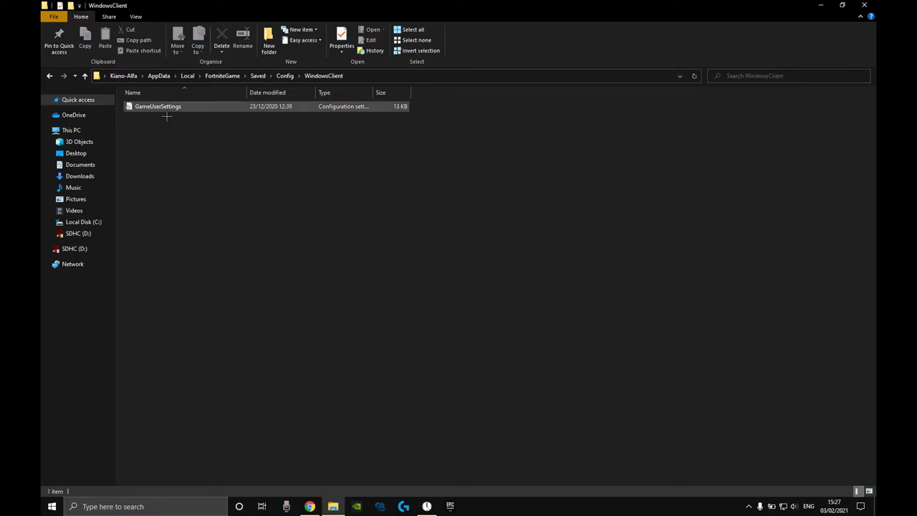
pyautogui.rightClick(165, 113)
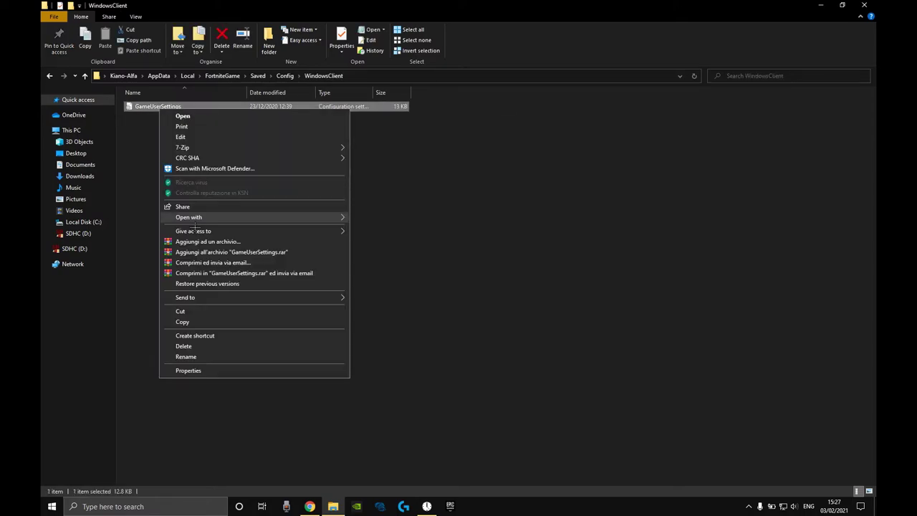
pyautogui.click(192, 372)
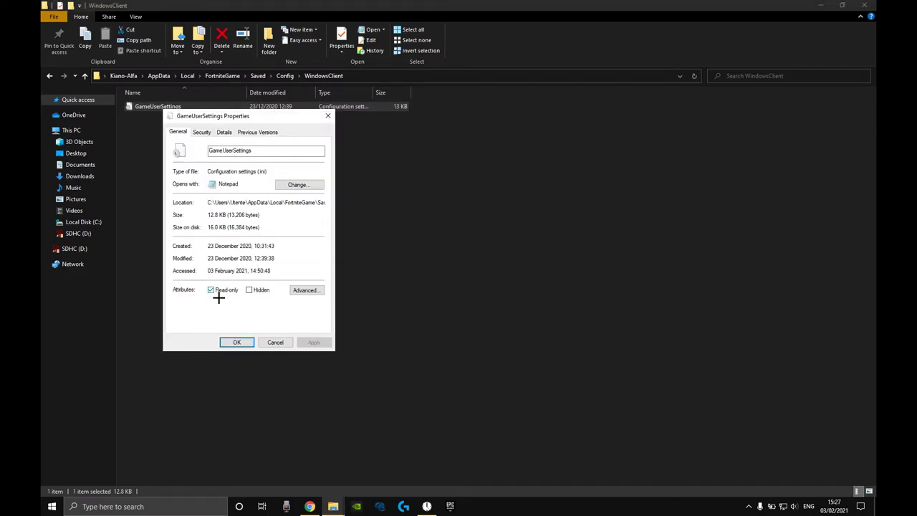
pyautogui.click(218, 294)
pyautogui.click(218, 293)
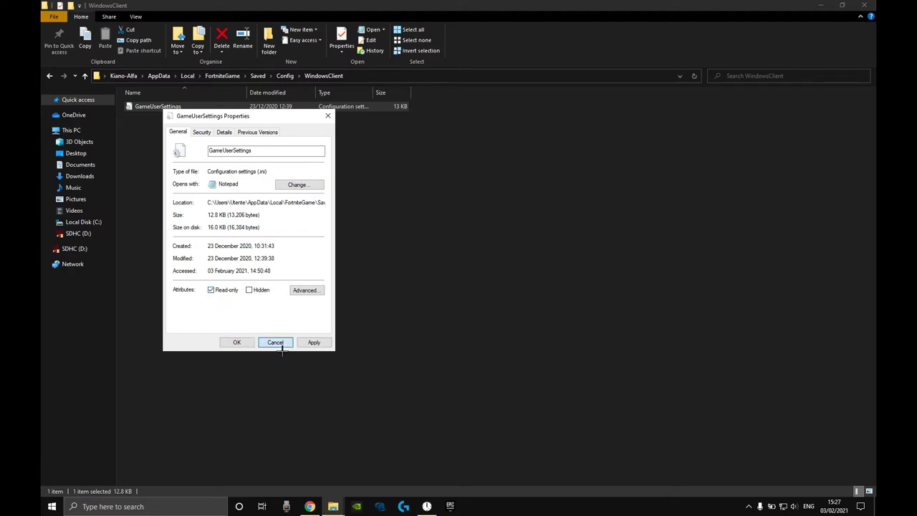
pyautogui.click(276, 342)
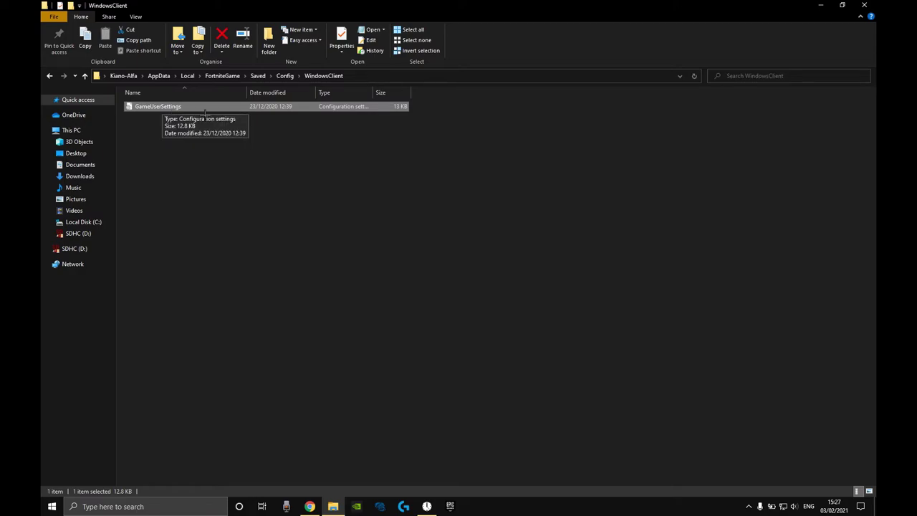
# Open GameUserSettings in Notepad and check ResolutionSizeX=1750 and ResolutionSizeY=1080
pyautogui.doubleClick(204, 108)
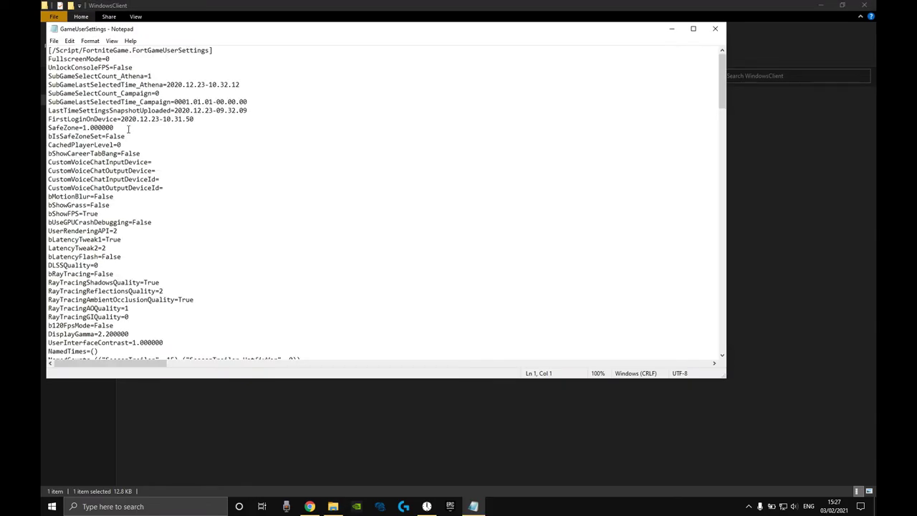
pyautogui.scroll(-4, 135, 205)
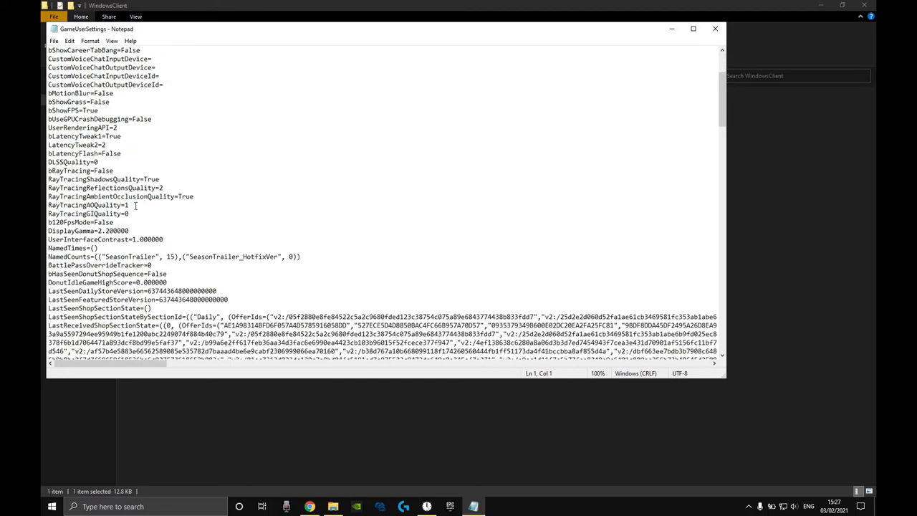
pyautogui.moveTo(722, 124); pyautogui.dragTo(706, 280)
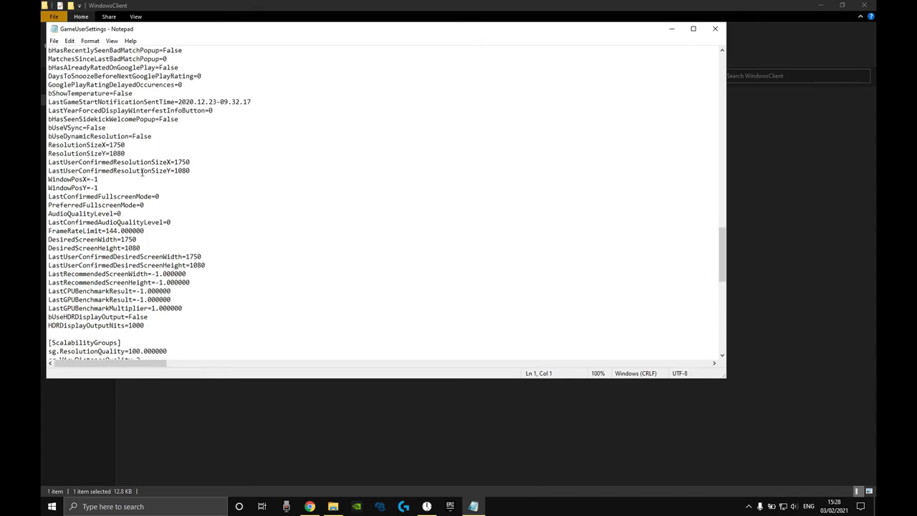
pyautogui.scroll(1, 122, 208)
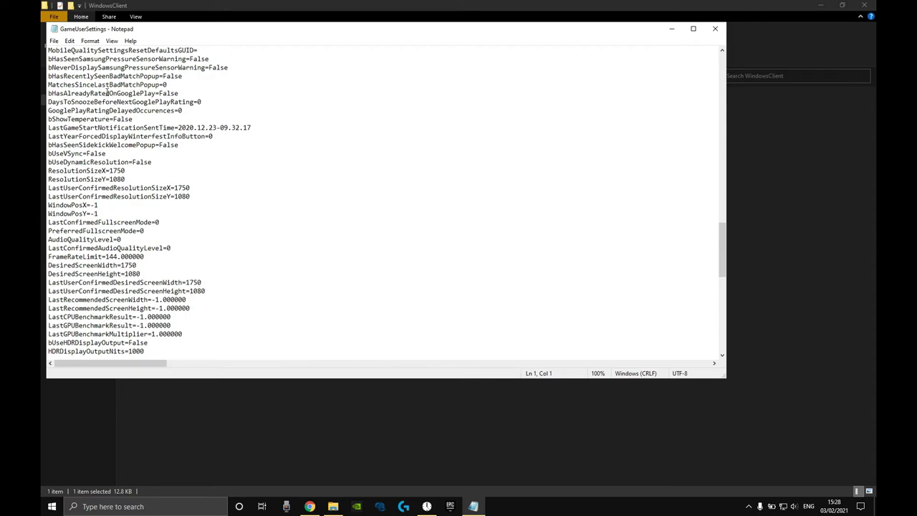
# Close the GameUserSettings file in Notepad
pyautogui.click(54, 41)
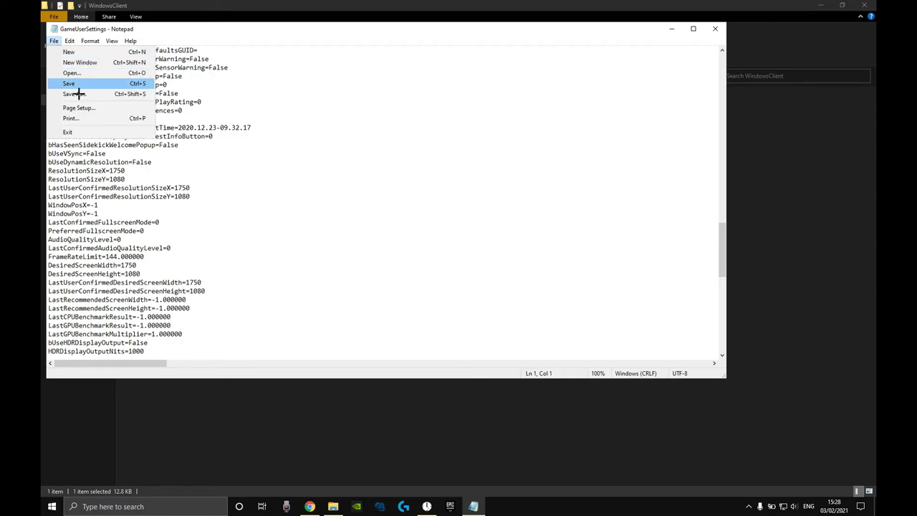
pyautogui.click(720, 36)
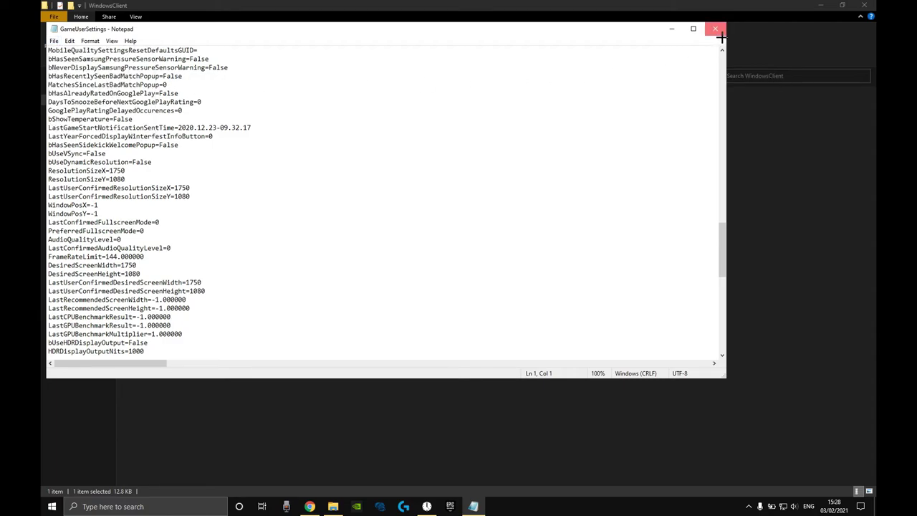
pyautogui.click(720, 35)
# Keep GameUserSettings marked Read-only in its Properties and close File Explorer
pyautogui.rightClick(271, 107)
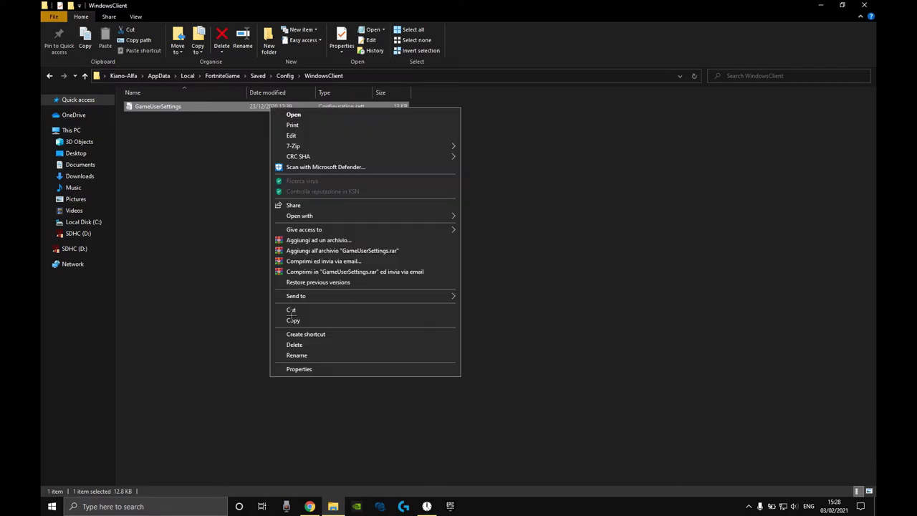
pyautogui.click(306, 371)
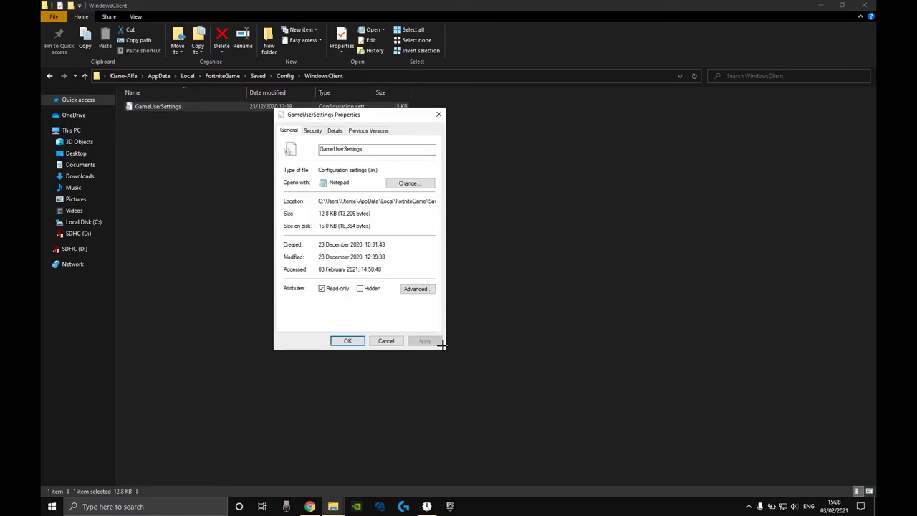
pyautogui.click(347, 341)
pyautogui.click(864, 5)
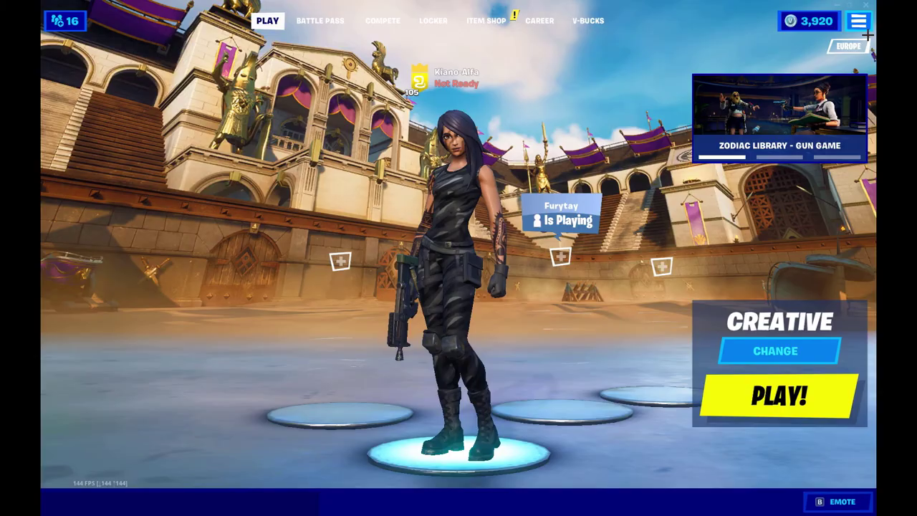
# Show Fortnite's Video settings with Fullscreen mode at 1750 x 1080
pyautogui.press('Escape')
pyautogui.click(757, 45)
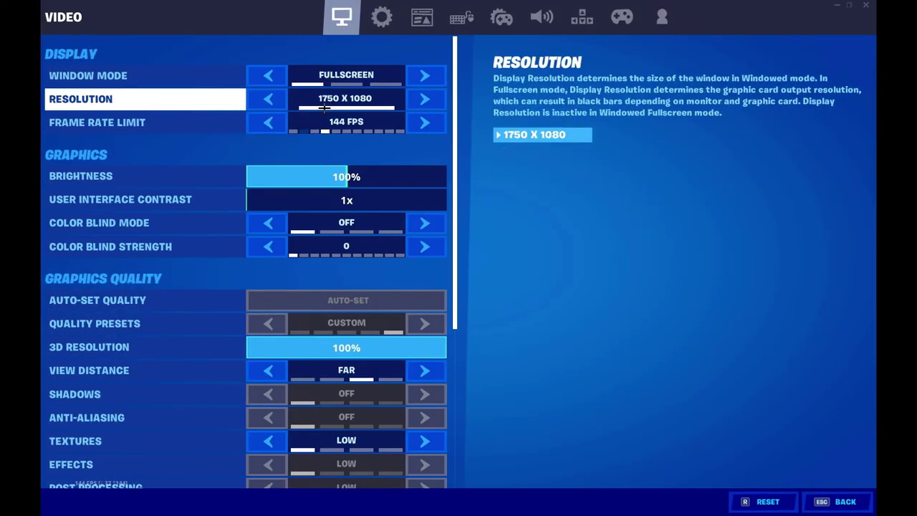